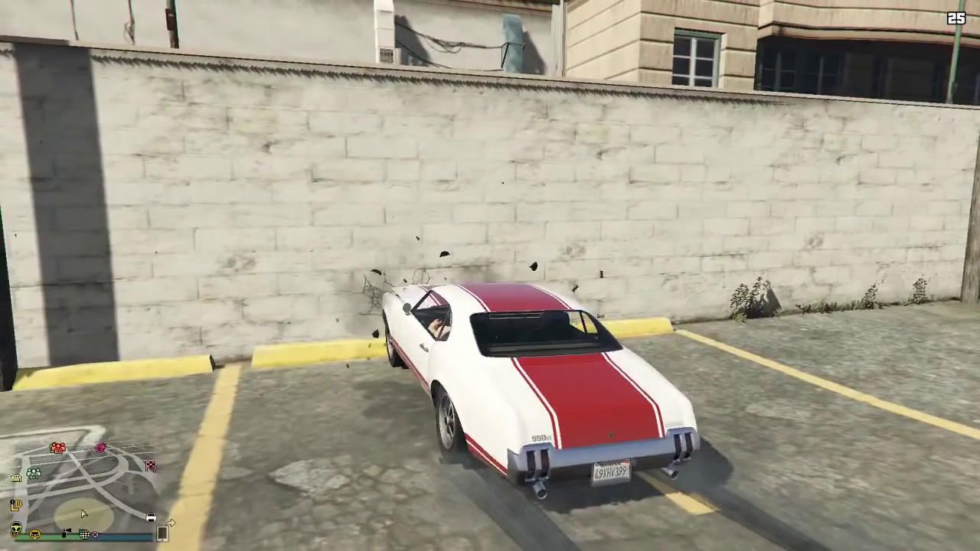
- Back the Sabre Turbo into the loading-dock wall, then drive it into Los Santos Customs
key(s)
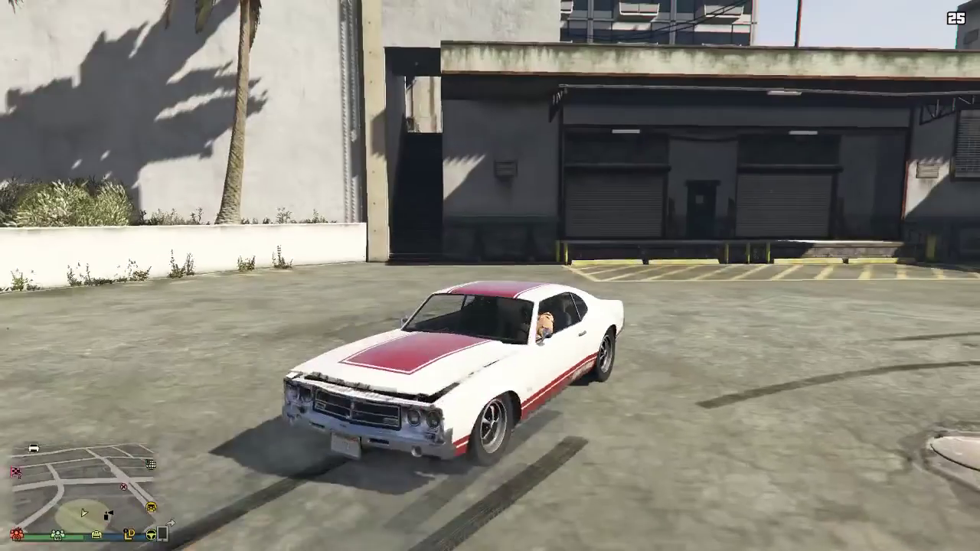
key(s)
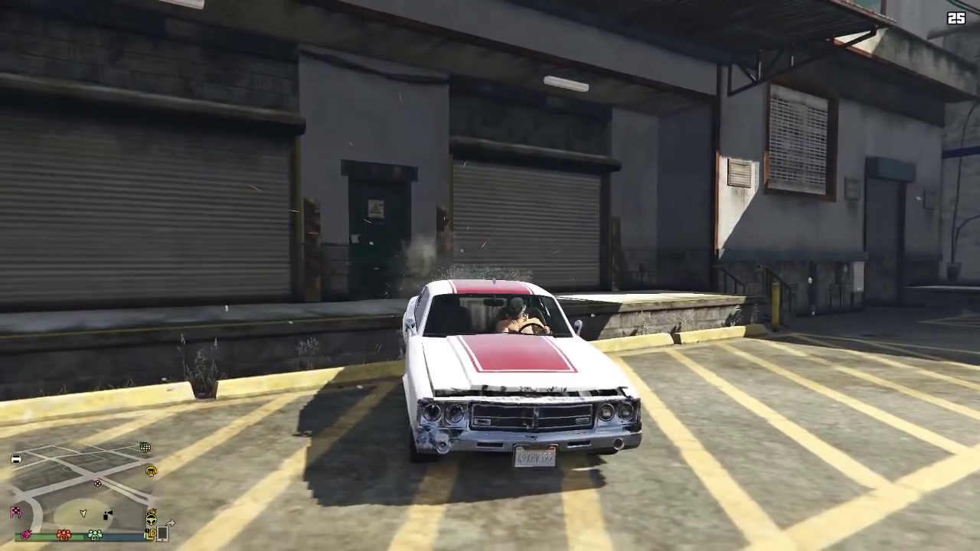
key(w)
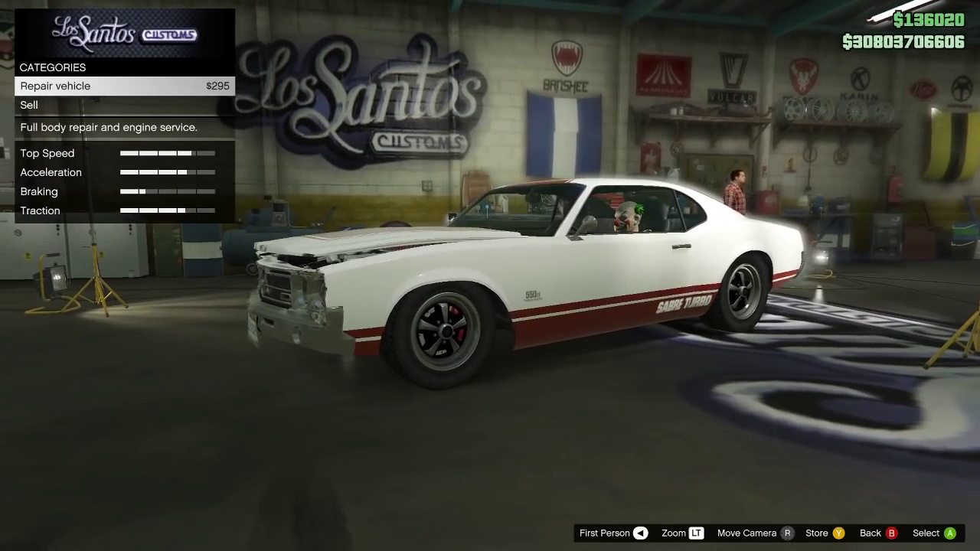
- Leave the garage menu on Sell and switch to the folder holding the Cheat Engine 6.6 shortcut
key(Down)
key(Up)
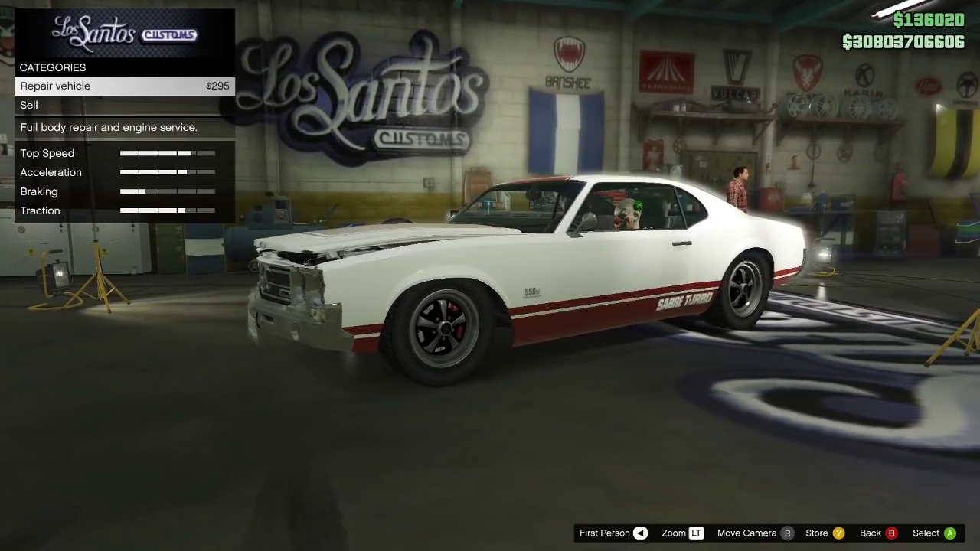
key(Down)
key(Up)
key(Down)
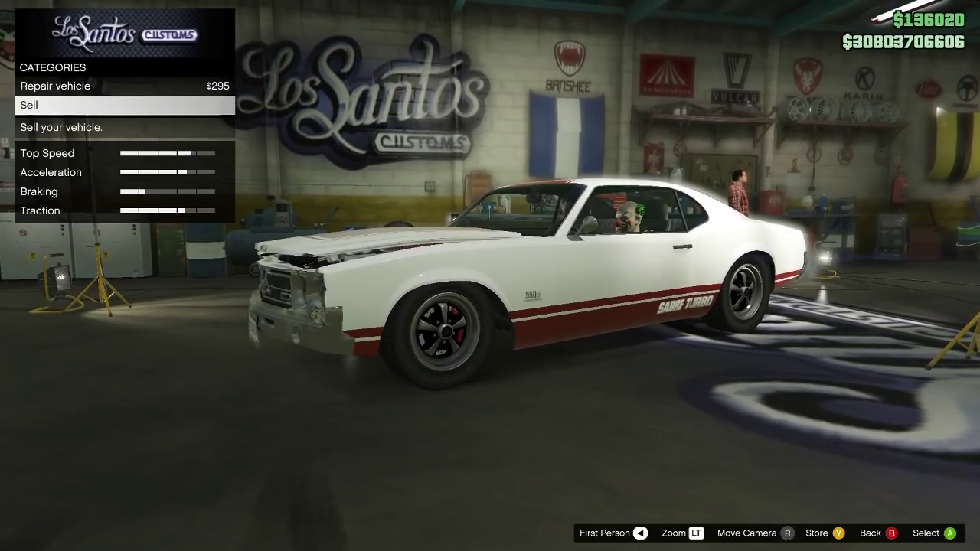
key(Down)
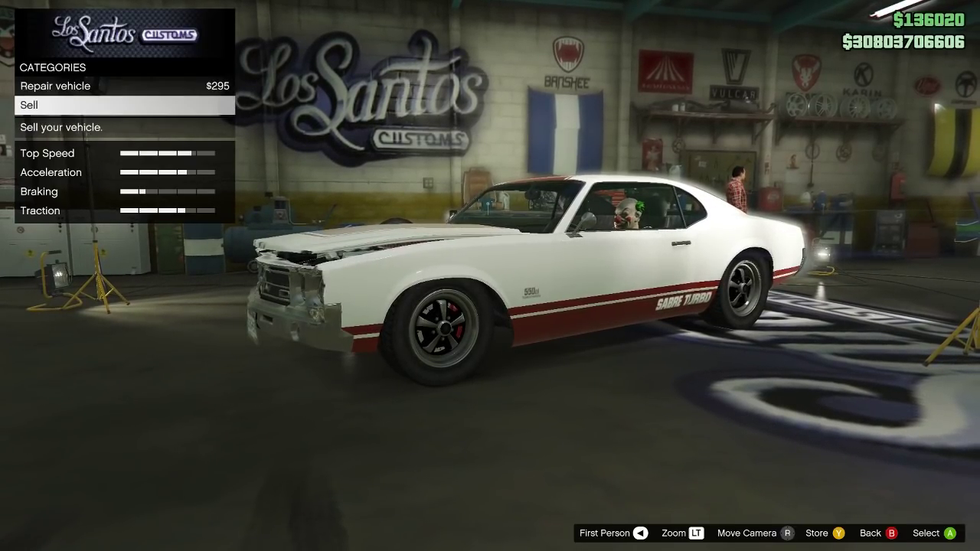
key(Up)
key(Down)
key(alt+Tab)
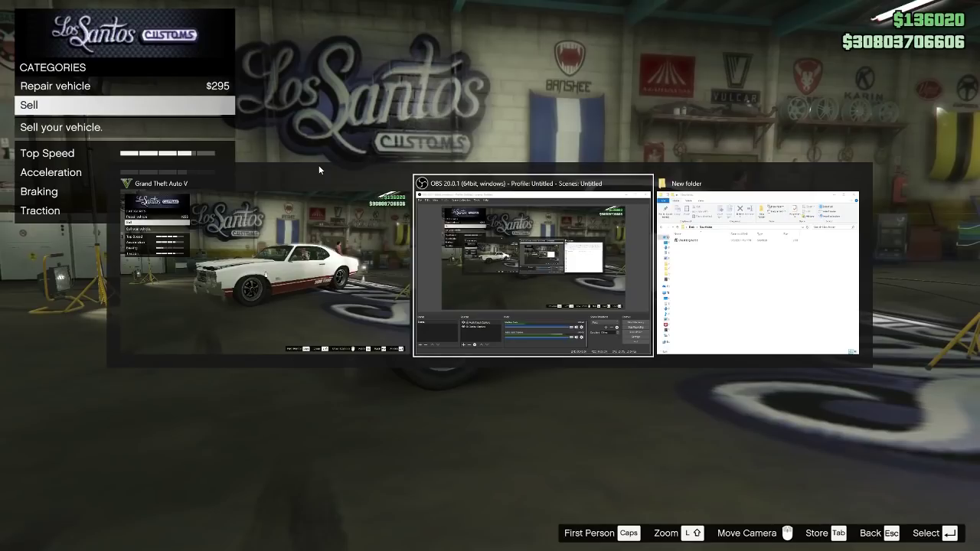
- Launch Cheat Engine 6.6 from its shortcut in the folder window
drag(244, 111, 417, 111)
click(407, 212)
double_click(406, 212)
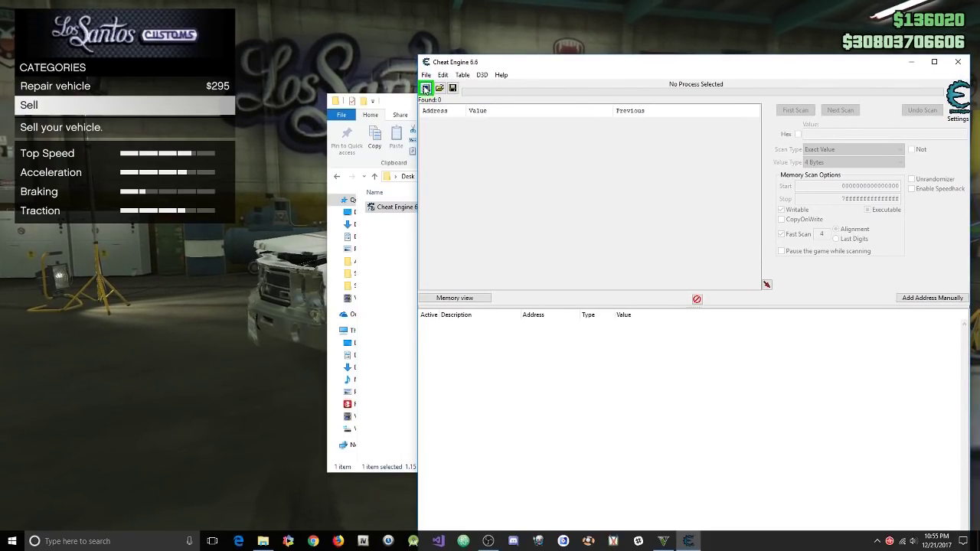
- Attach Cheat Engine to GTA5.exe, filtering the process list for GTA
click(426, 90)
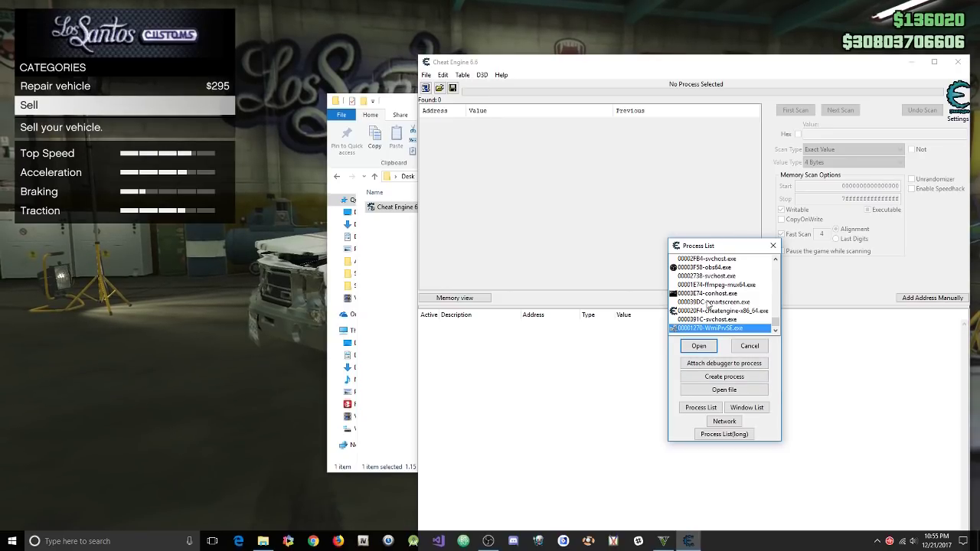
text(GTA)
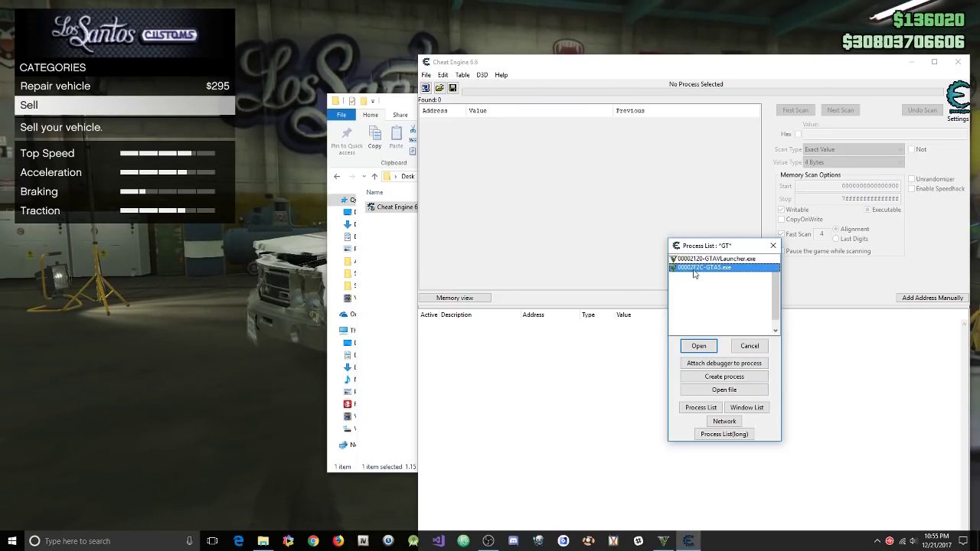
click(697, 268)
click(699, 347)
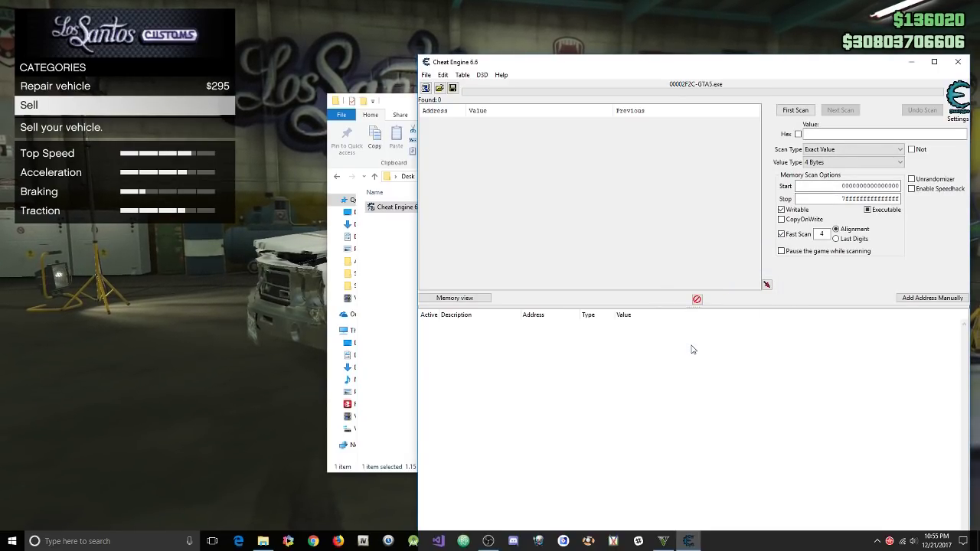
- Open the Sell option in the garage menu to reveal the $1205 price
key(Up)
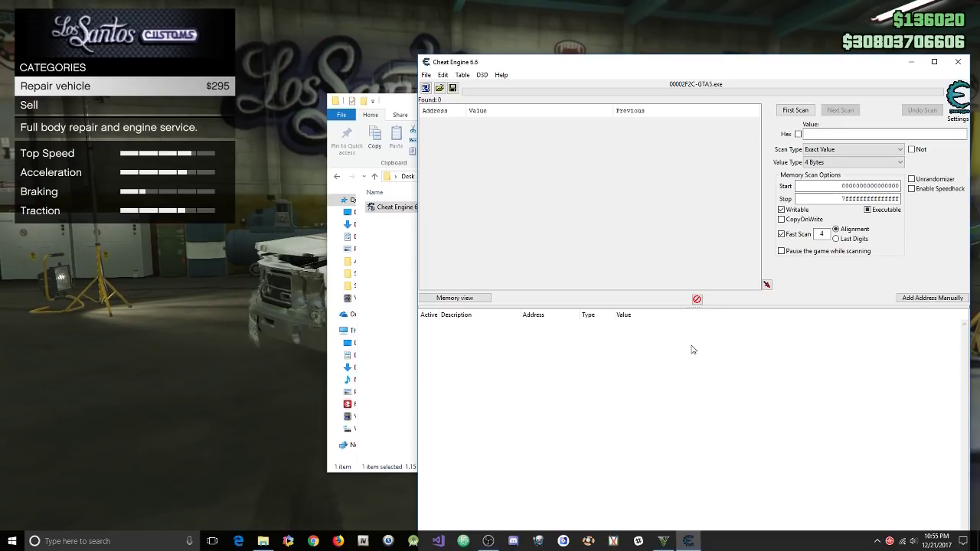
key(Down)
key(Up)
key(Down)
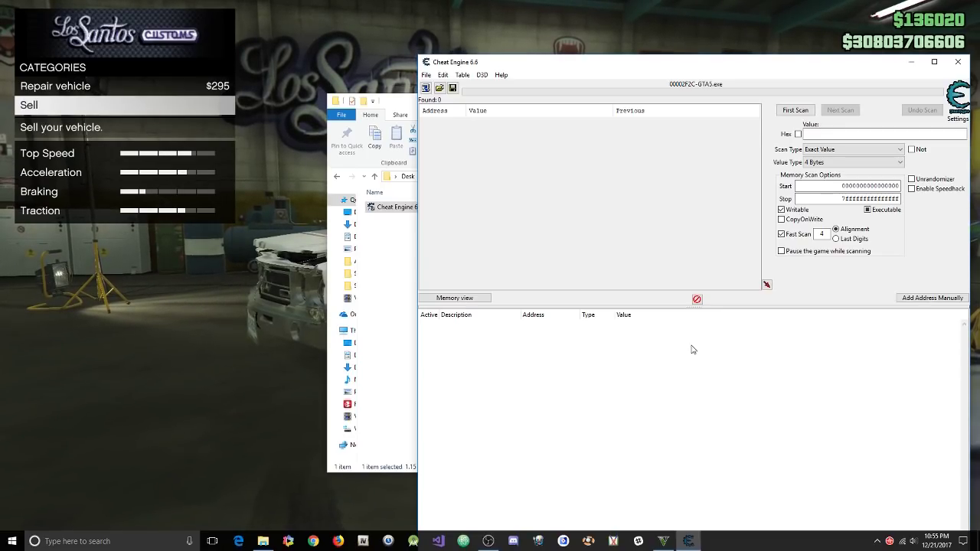
key(Return)
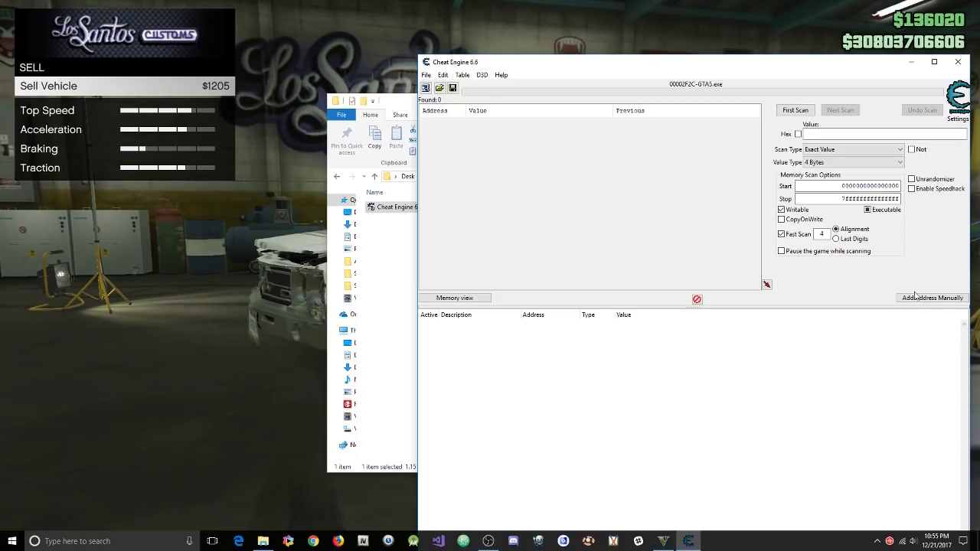
- Run a first Cheat Engine scan for the value 1205
click(842, 134)
text(12)
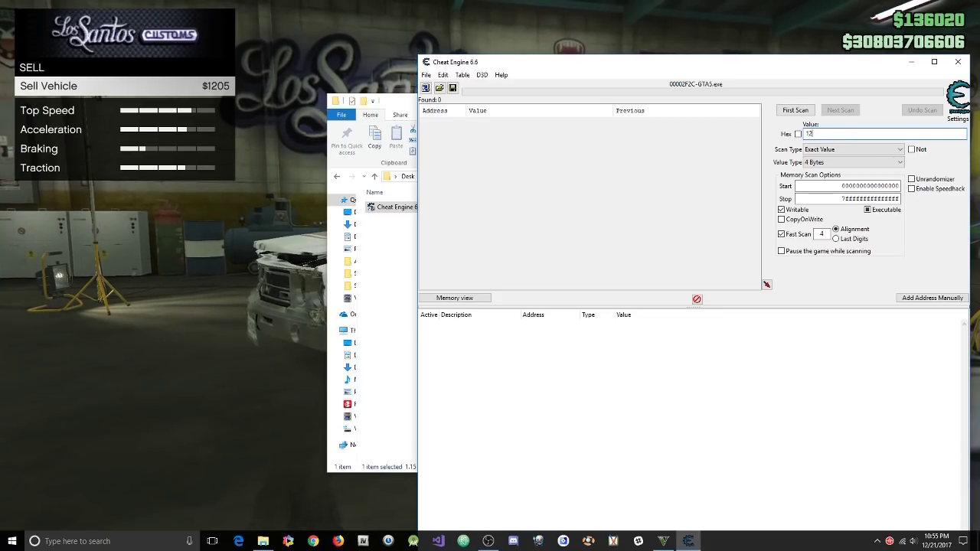
text(05)
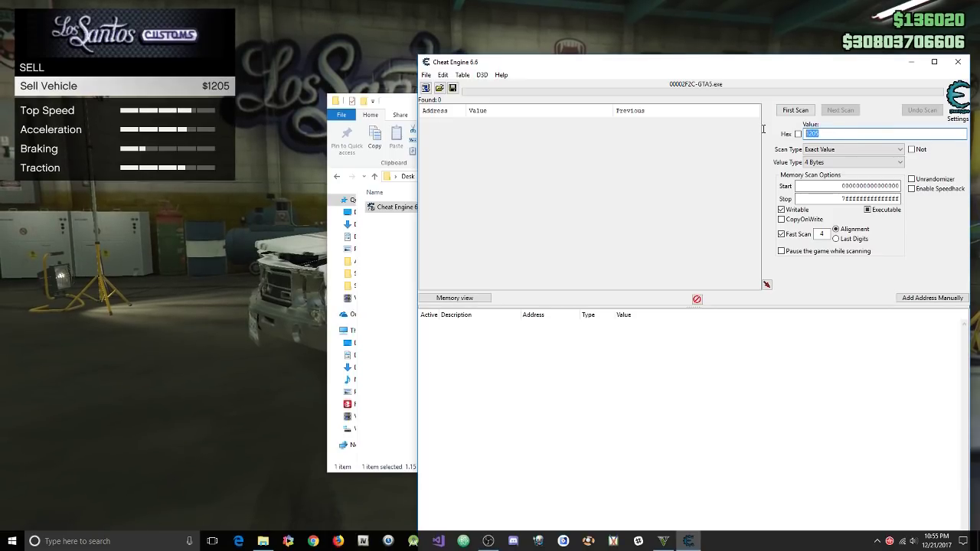
click(796, 112)
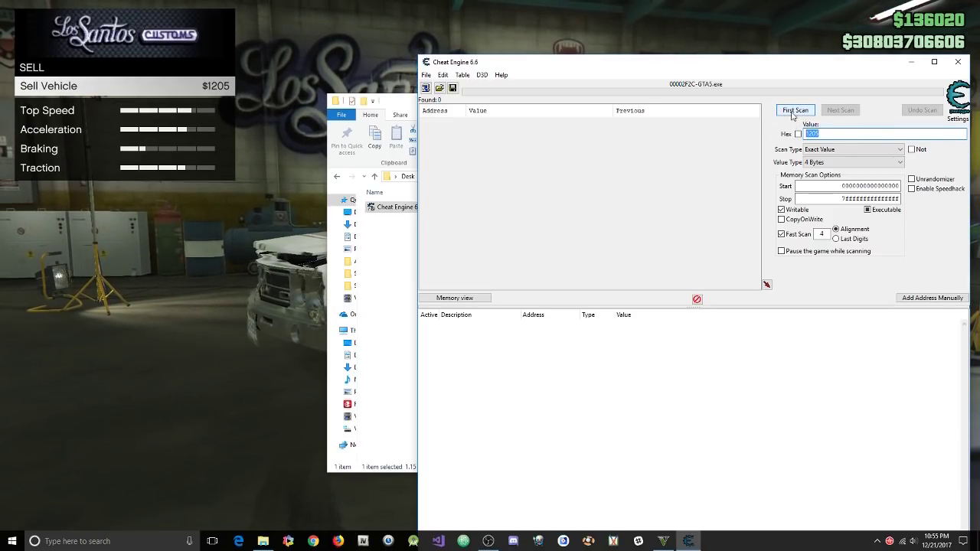
click(797, 114)
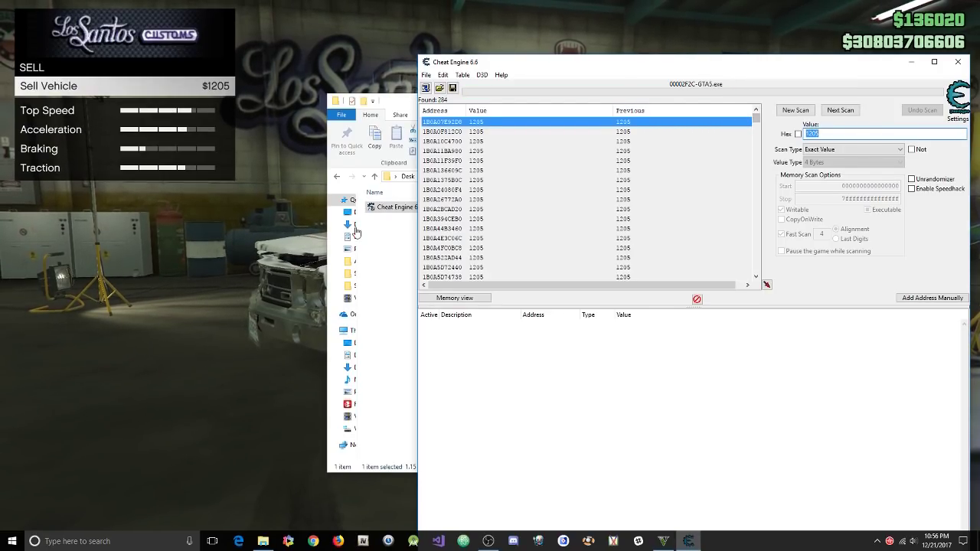
- Repair the car for $295, then back out of Explosives without buying an Ignition Bomb
right_click(268, 253)
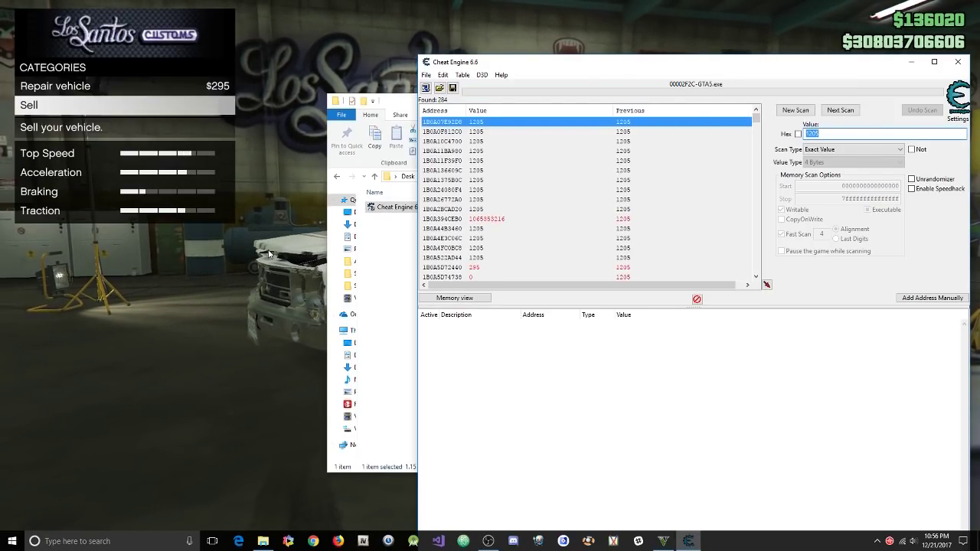
key(Up)
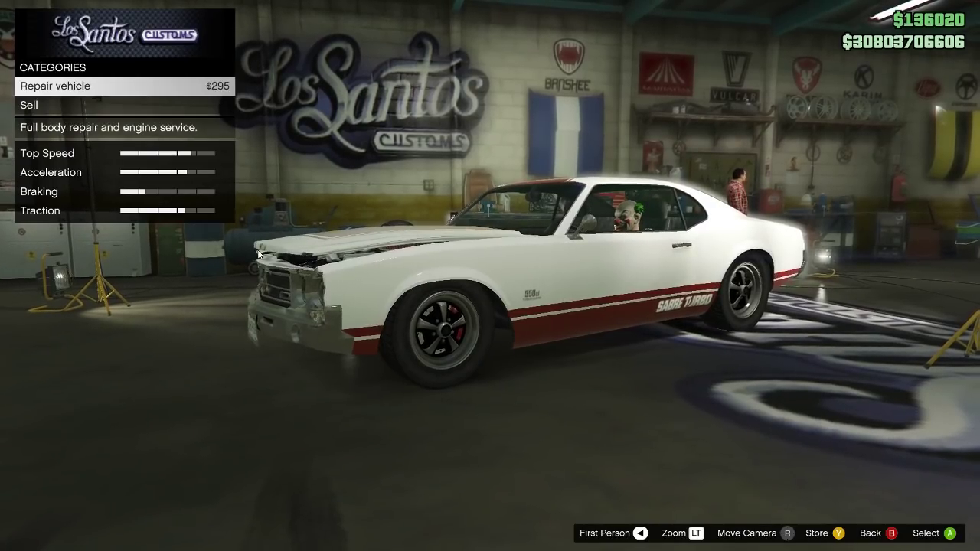
key(Return)
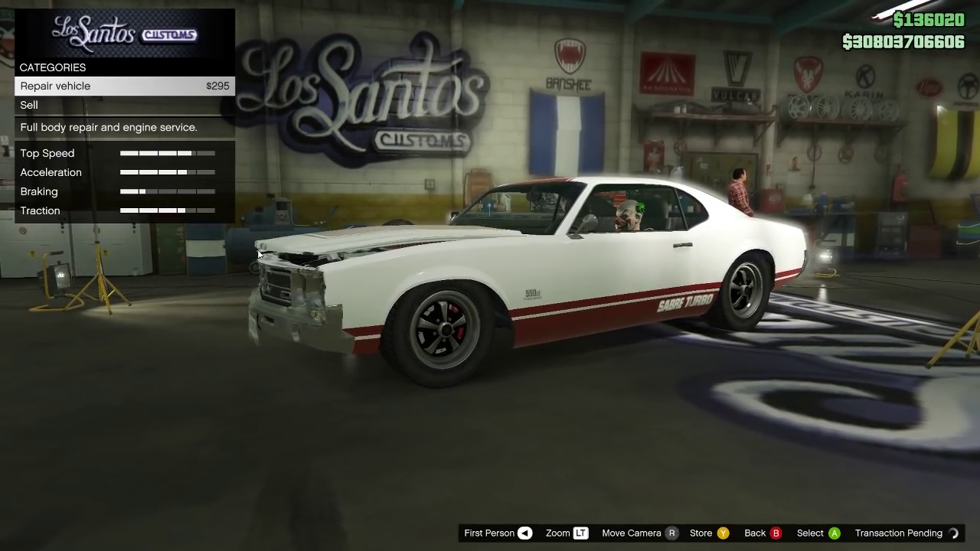
key(Down)
key(Down)
key(Down)
key(Down)
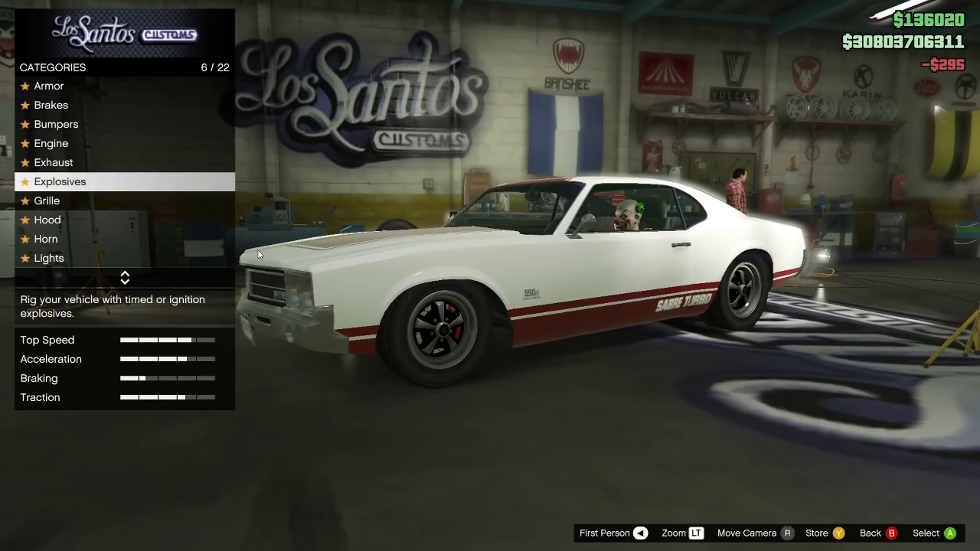
key(Down)
key(Down)
key(Up)
key(Up)
key(Return)
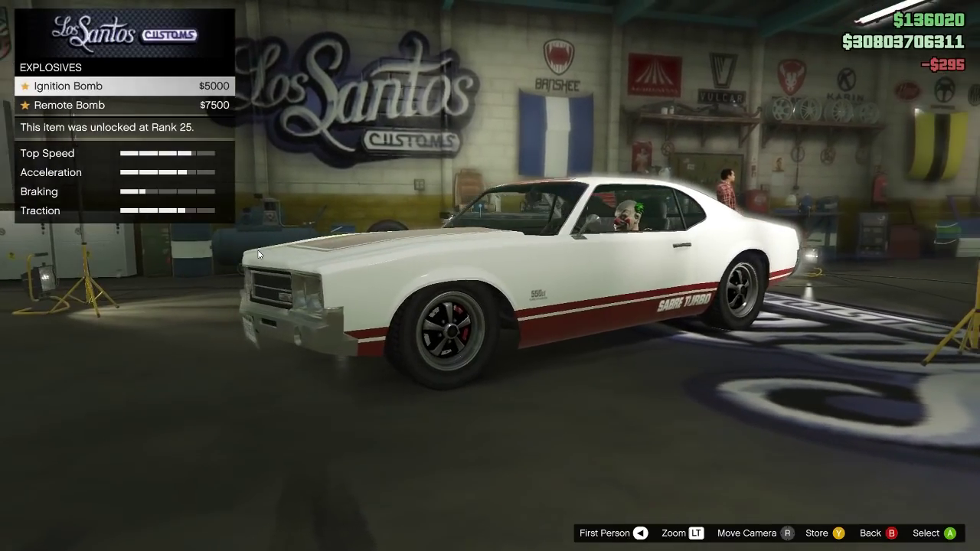
key(Return)
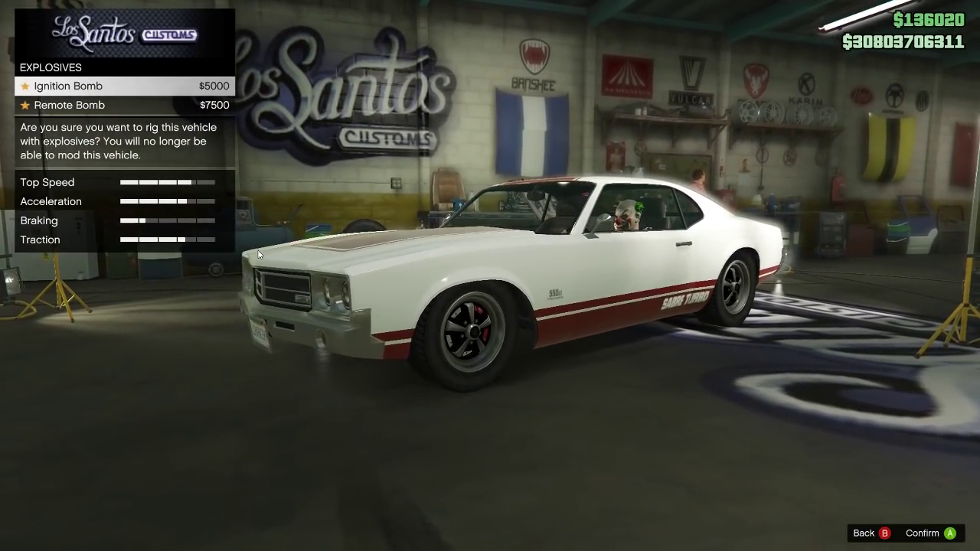
key(Escape)
key(Down)
key(Escape)
key(Down)
- Buy Xenon Lights headlights for $3000 under Lights
key(Down)
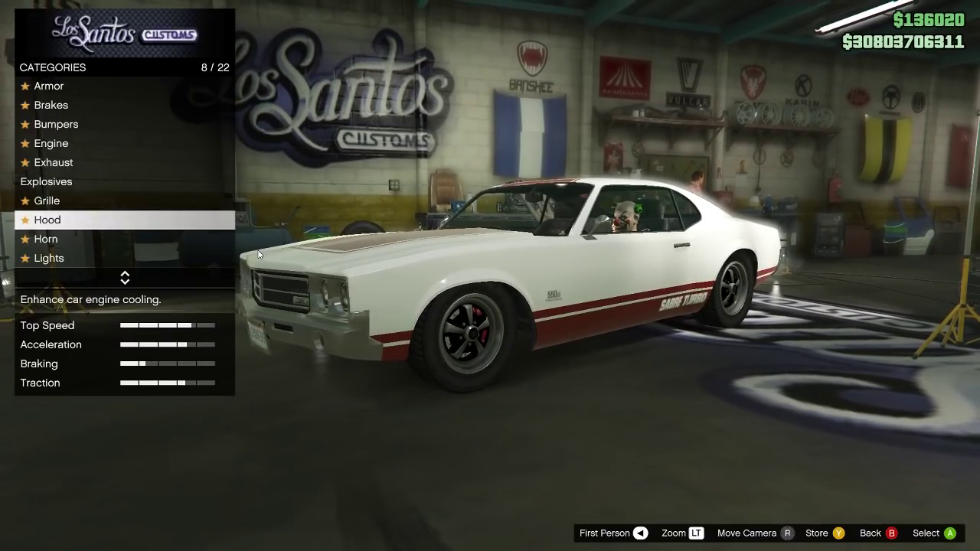
key(Down)
key(Down)
key(Return)
key(Down)
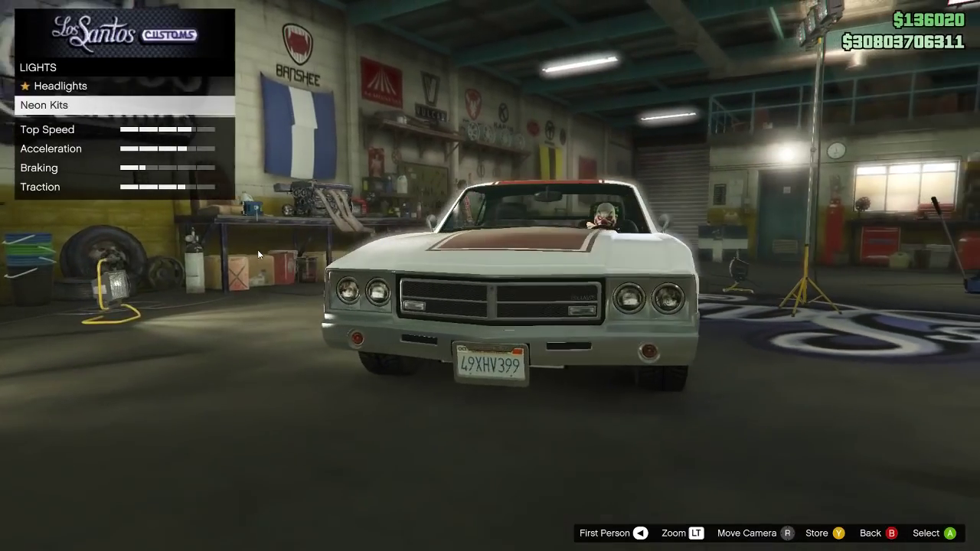
key(Up)
key(Return)
key(Down)
key(Return)
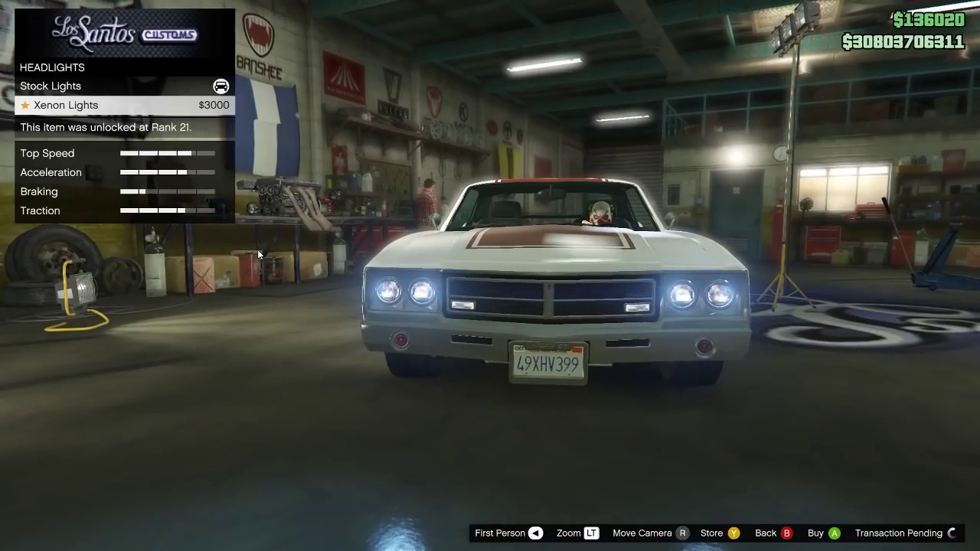
key(Escape)
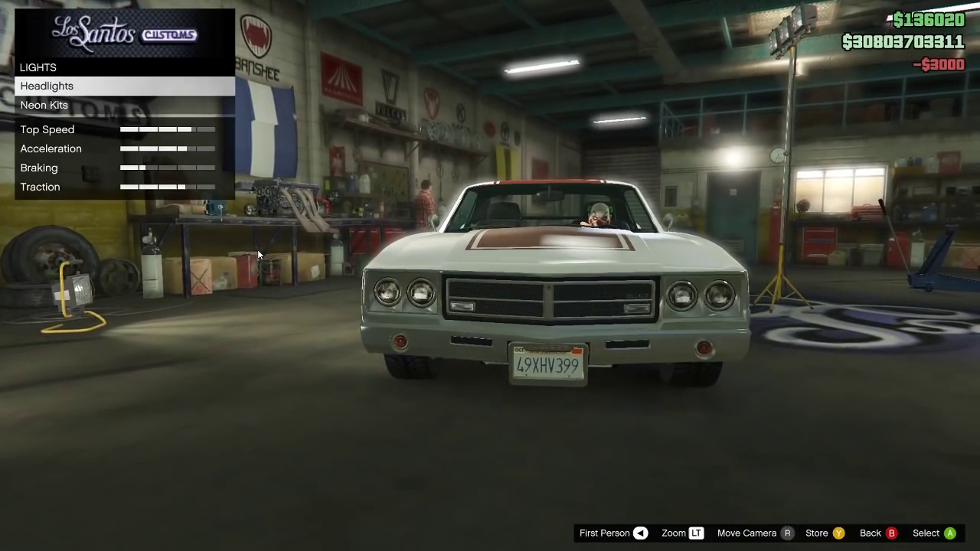
key(Escape)
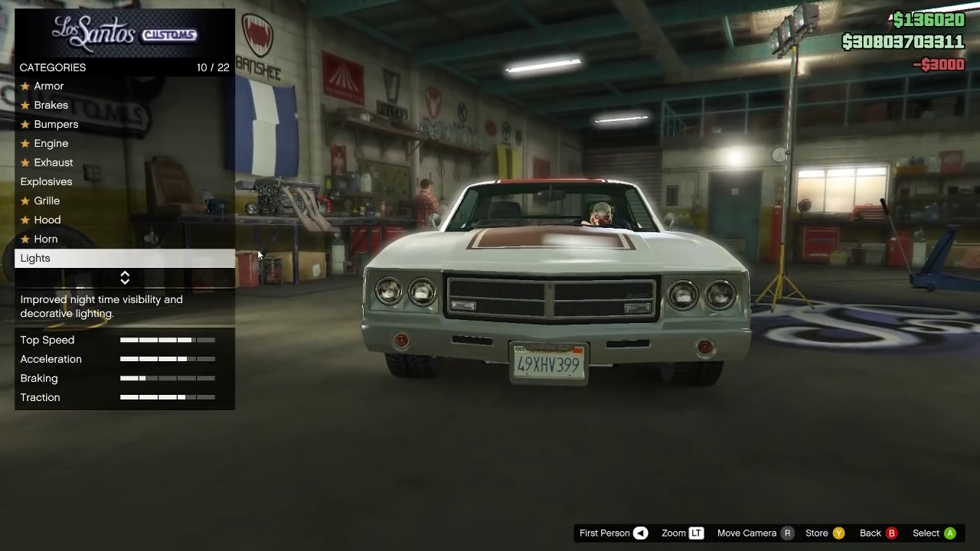
- Open the Respray options and pick Secondary Color
key(Down)
key(Down)
key(Down)
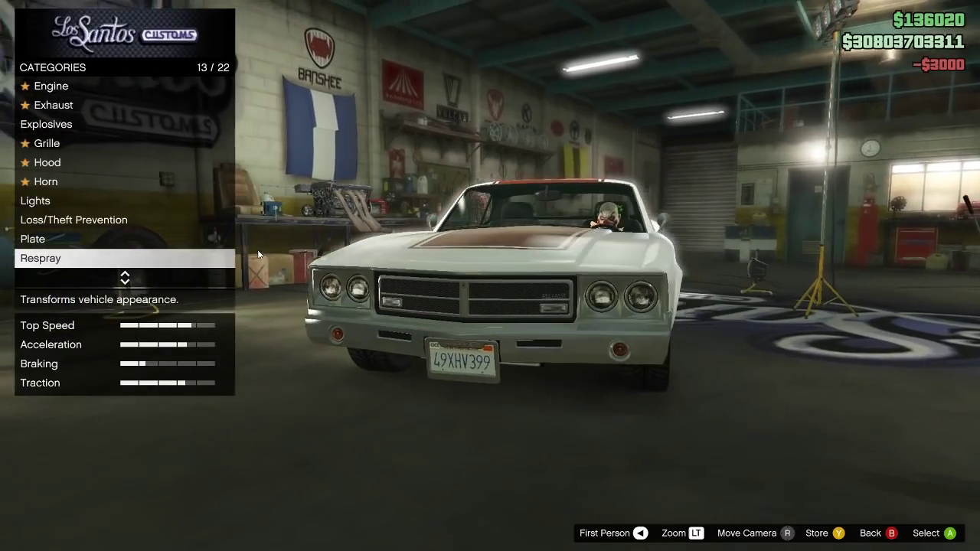
key(Up)
key(Up)
key(Up)
key(Down)
key(Down)
key(Down)
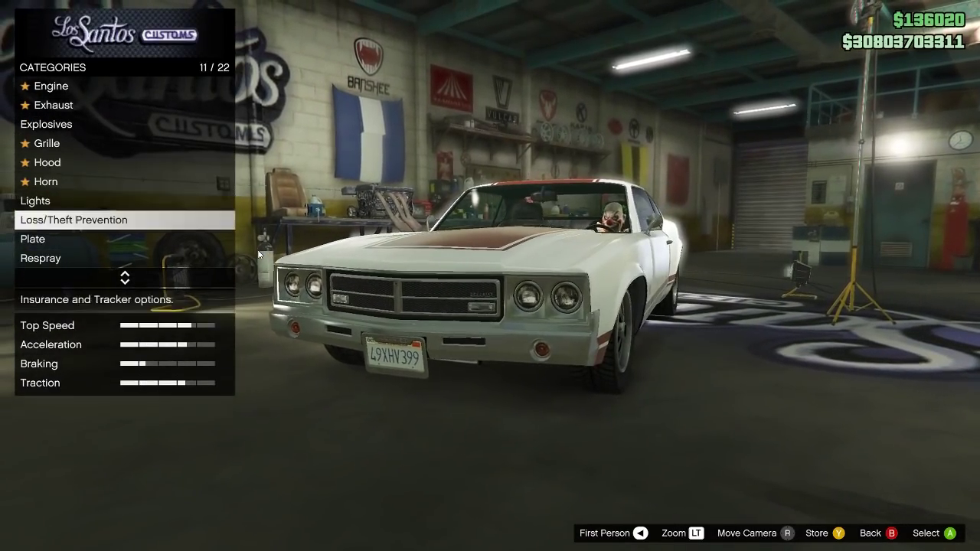
key(Return)
key(Down)
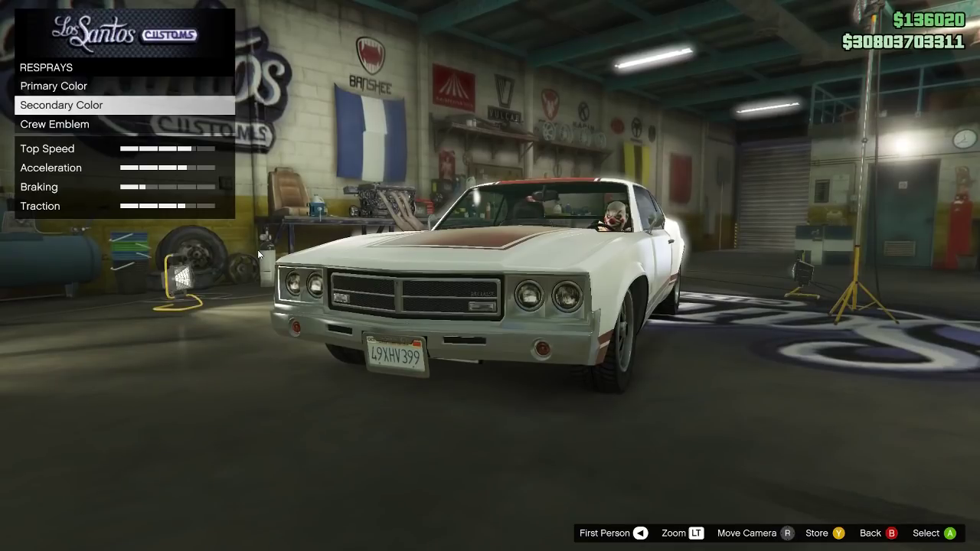
key(Return)
key(Escape)
- Buy matte Blue as the secondary colour for $7125, then back out to Categories
key(Return)
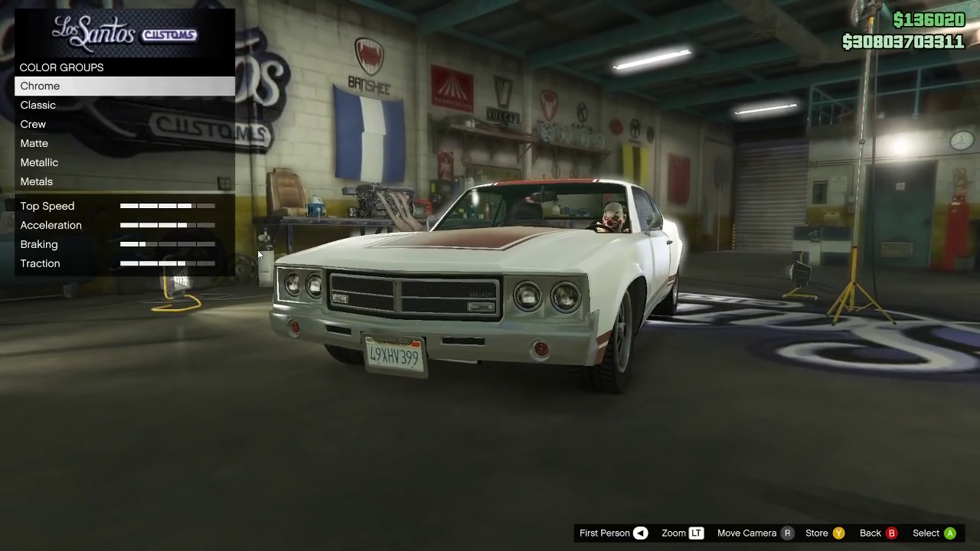
key(Down)
key(Down)
key(Down)
key(Return)
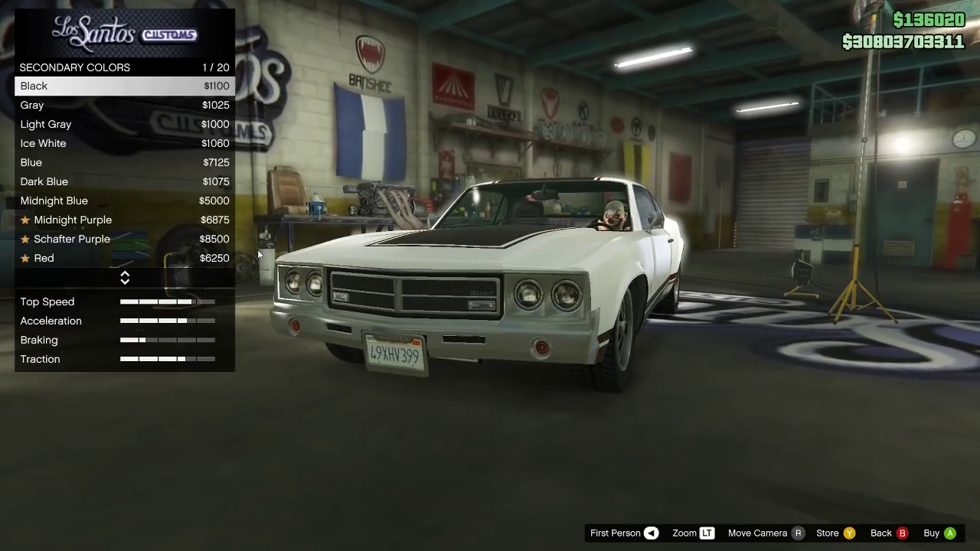
key(Down)
key(Down)
key(Down)
key(Down)
key(Down)
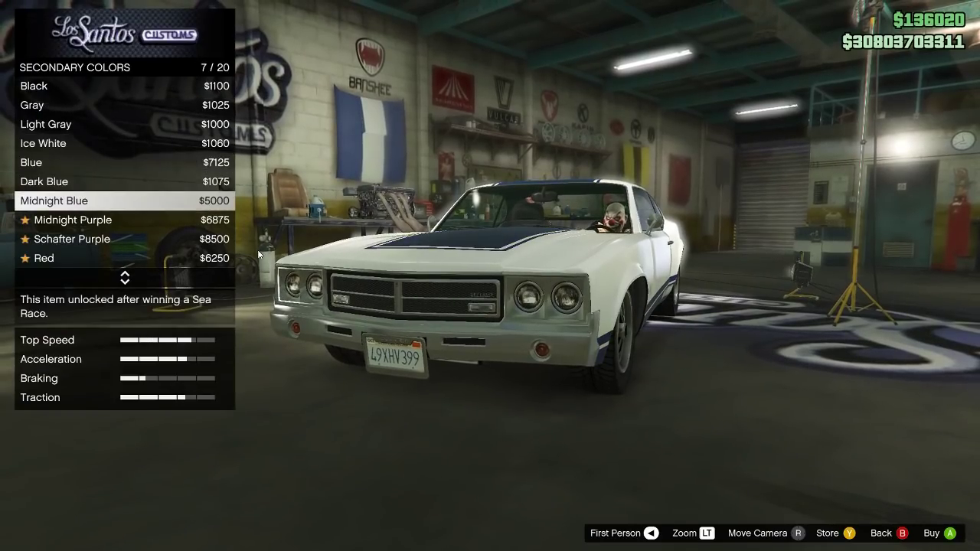
key(Up)
key(Up)
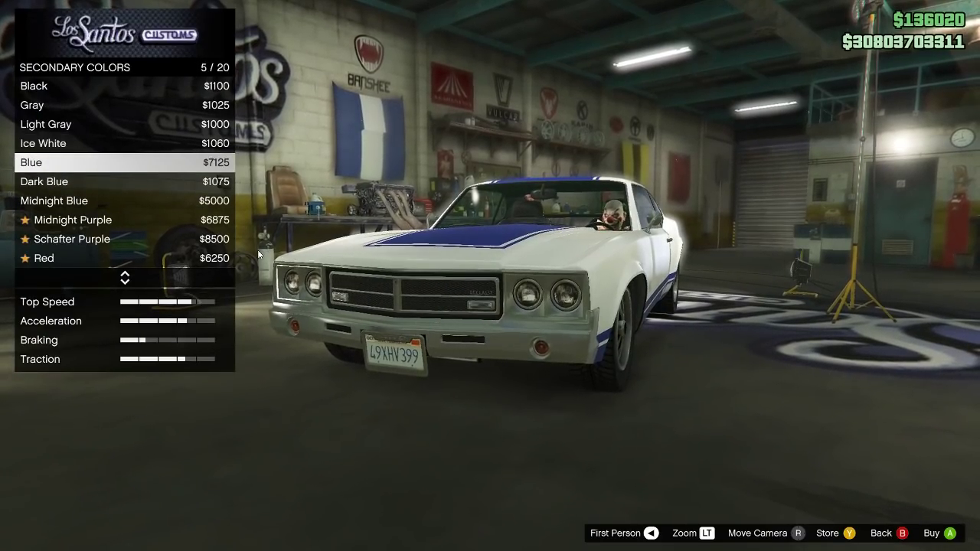
key(Return)
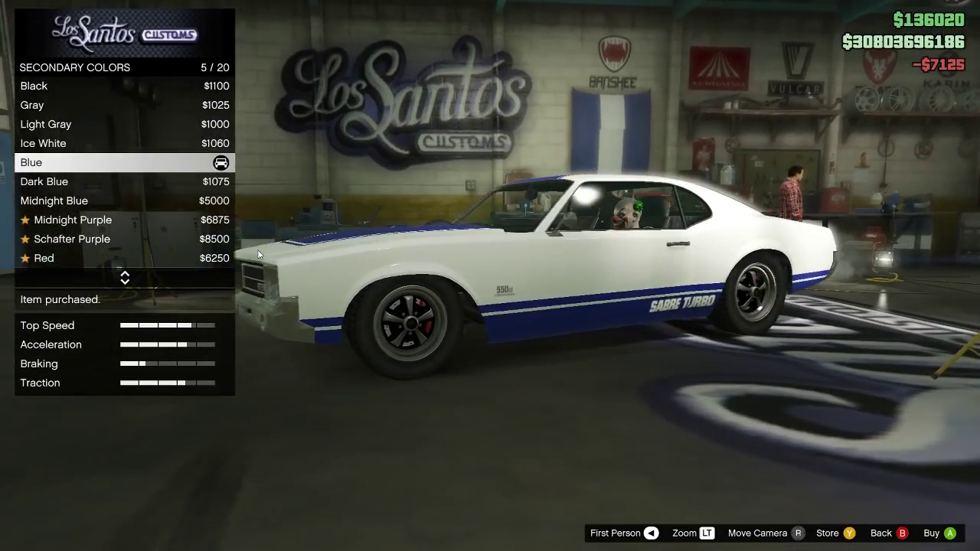
key(BackSpace)
key(BackSpace)
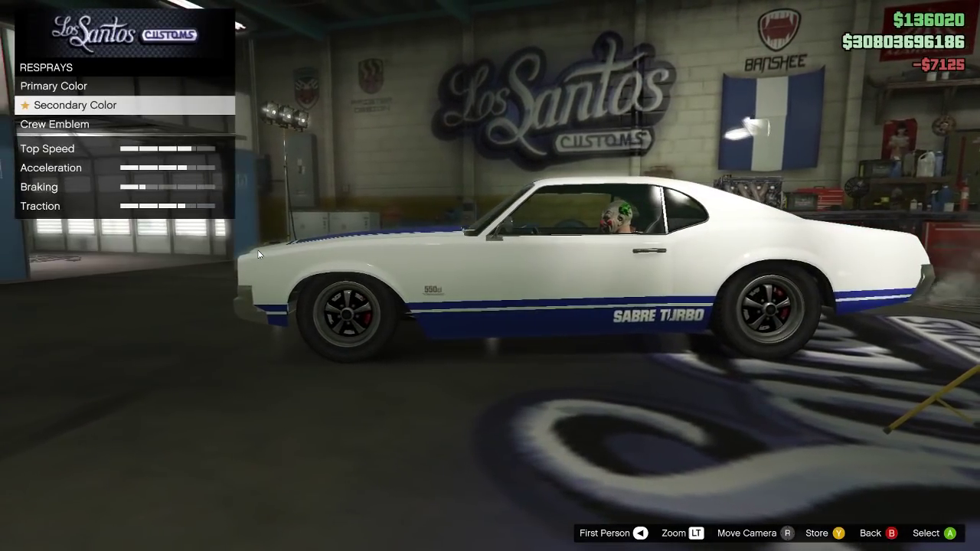
key(BackSpace)
key(Down)
key(Down)
key(Down)
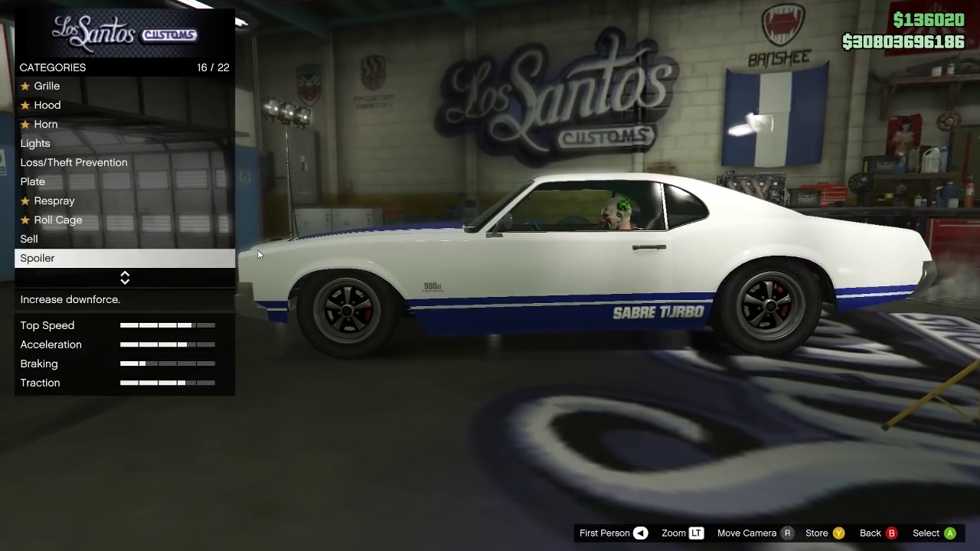
- Show the $3000 sell price and rescan Cheat Engine for 3000, leaving 16 addresses
key(Up)
key(Return)
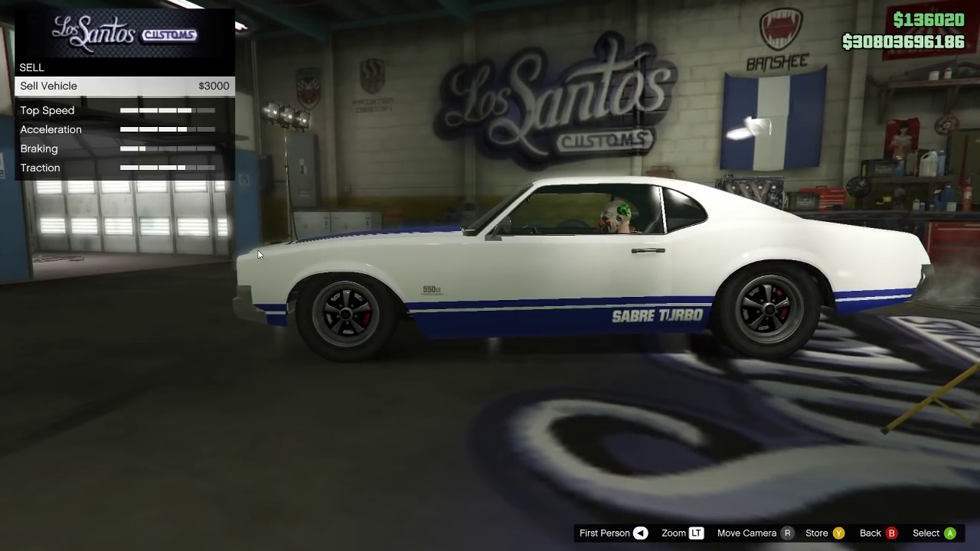
key(alt+Tab)
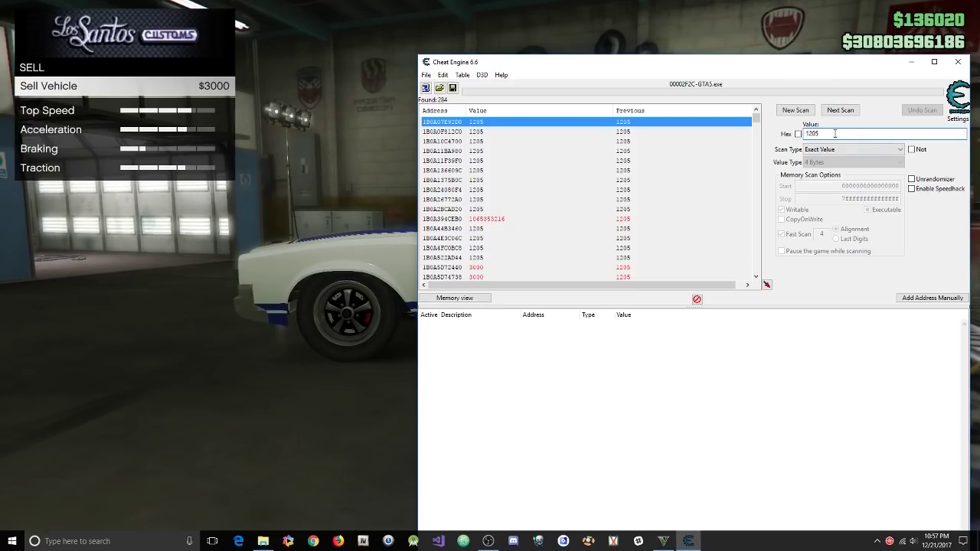
text(3000)
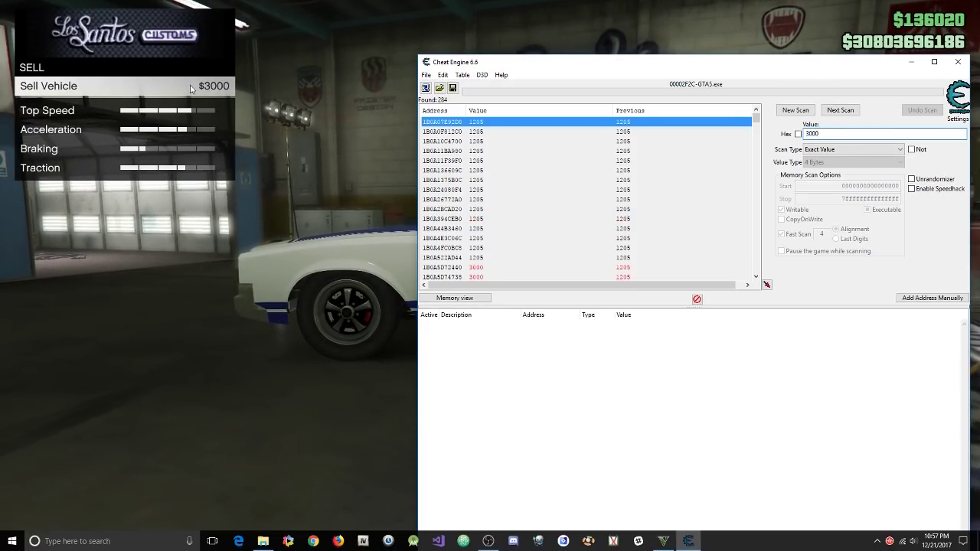
click(840, 110)
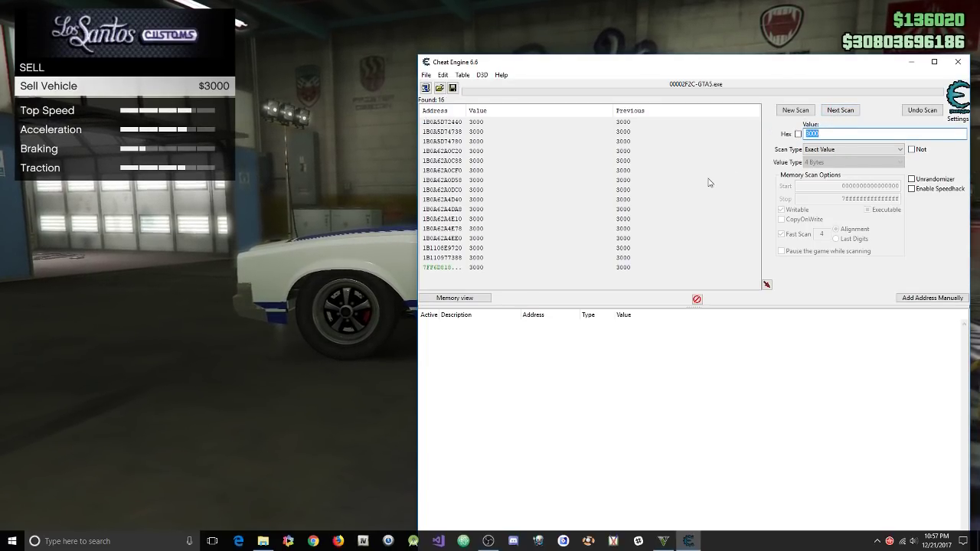
- Add all 16 scan results to the address list and select them there
click(510, 123)
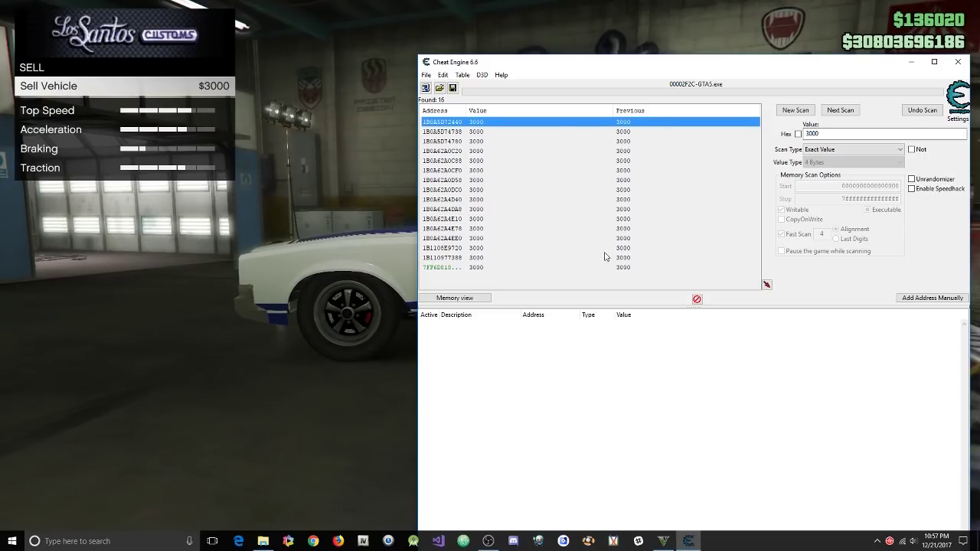
shift+click(627, 267)
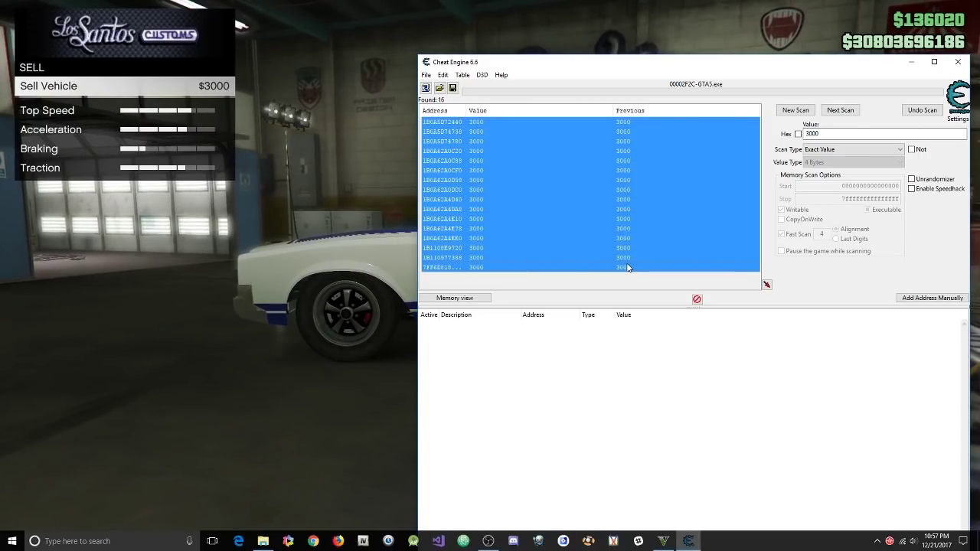
click(767, 285)
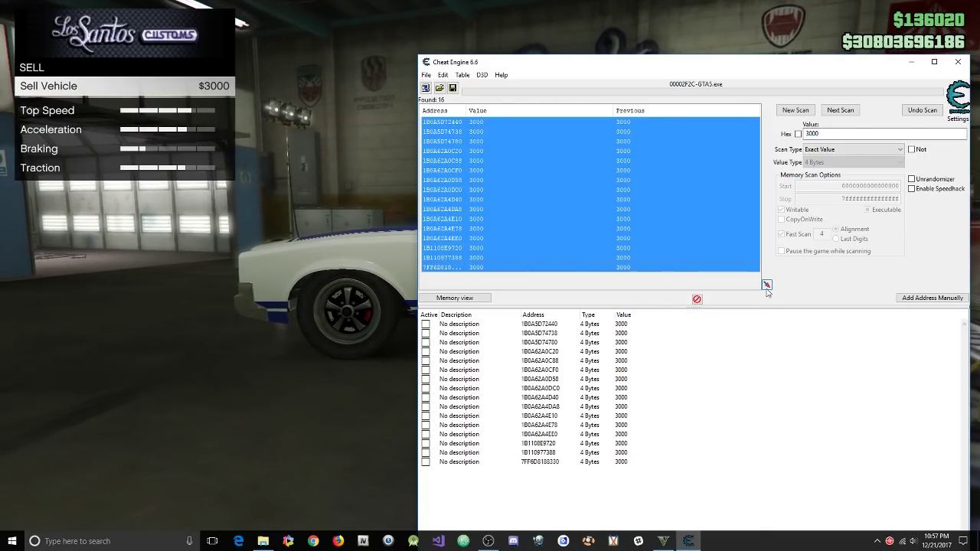
click(542, 324)
shift+click(610, 463)
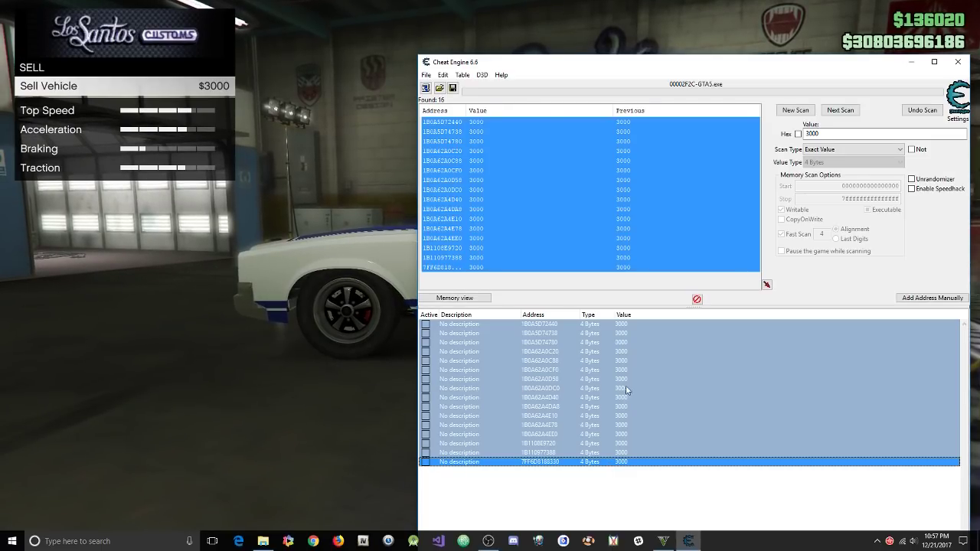
right_click(623, 329)
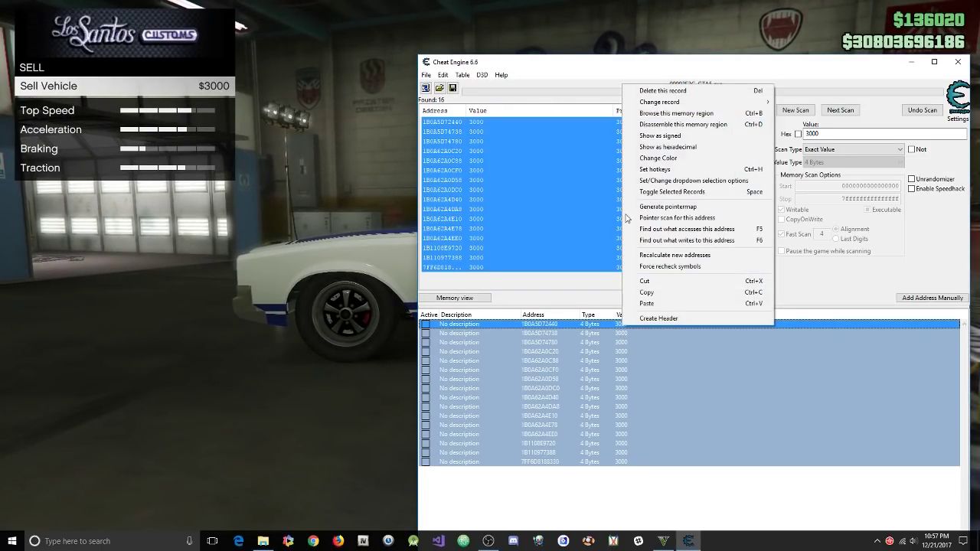
mouse_move(657, 108)
click(744, 112)
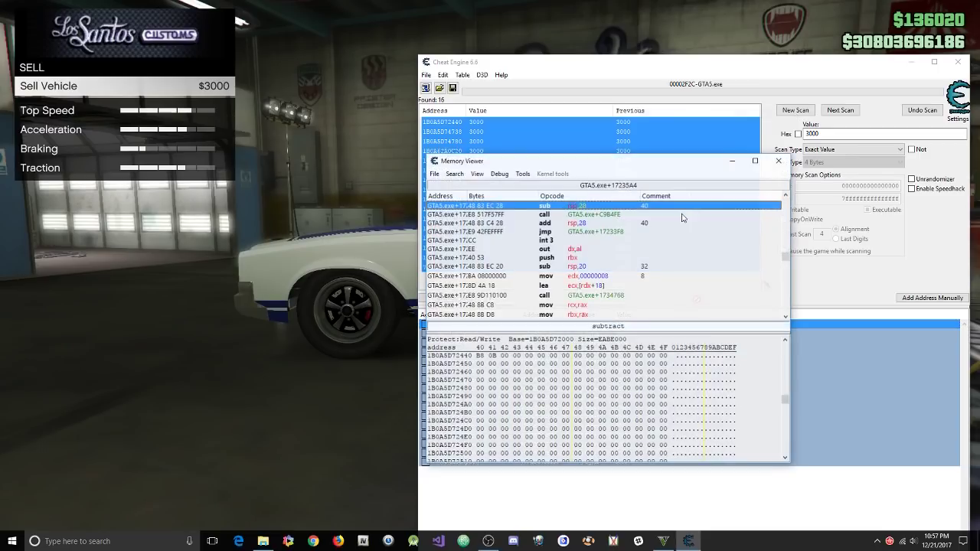
click(761, 160)
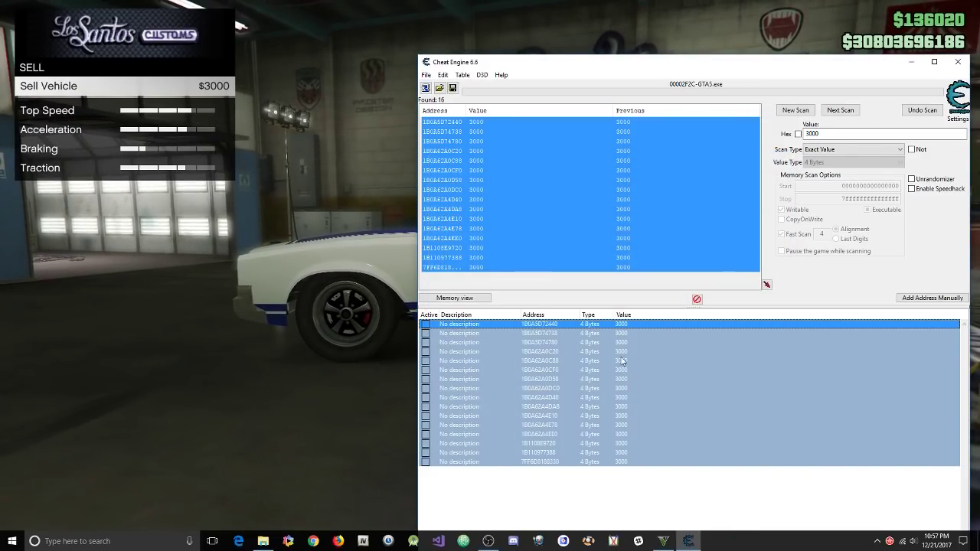
click(610, 444)
click(602, 325)
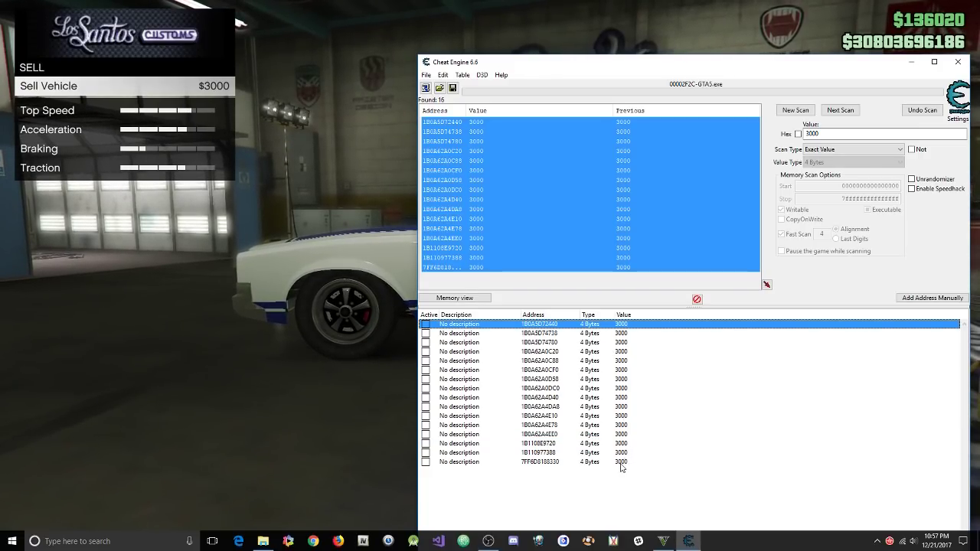
- Change the value of all 16 saved addresses to 100000 via Change record > Value
shift+click(621, 464)
right_click(620, 324)
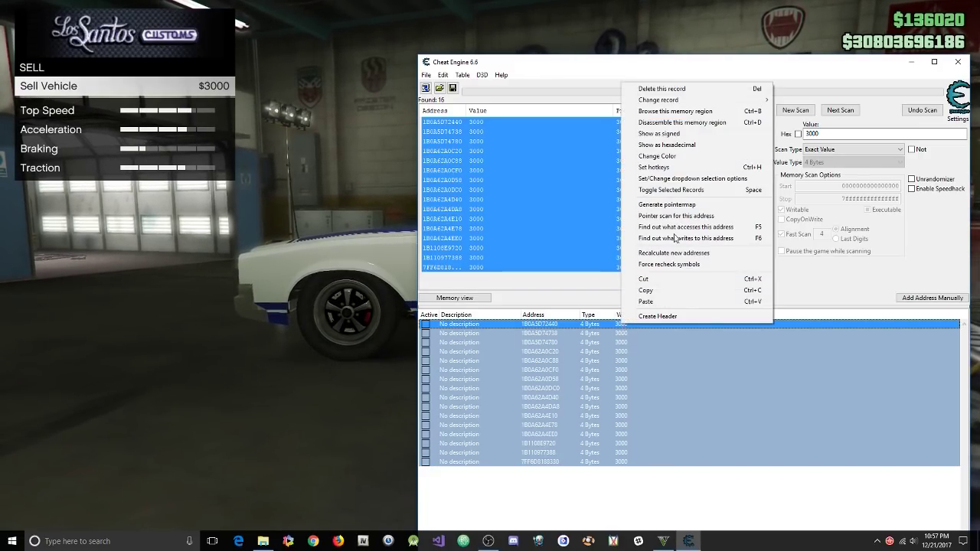
mouse_move(719, 105)
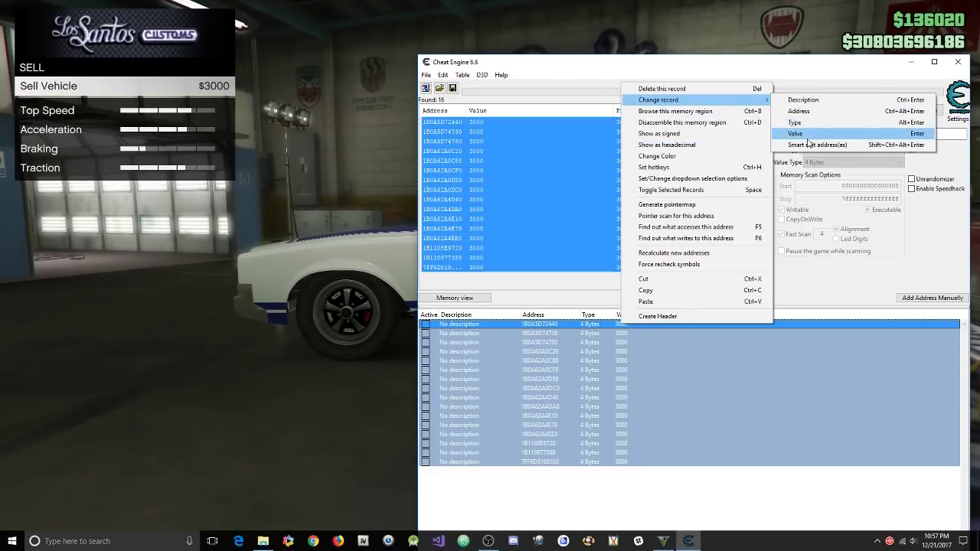
click(796, 133)
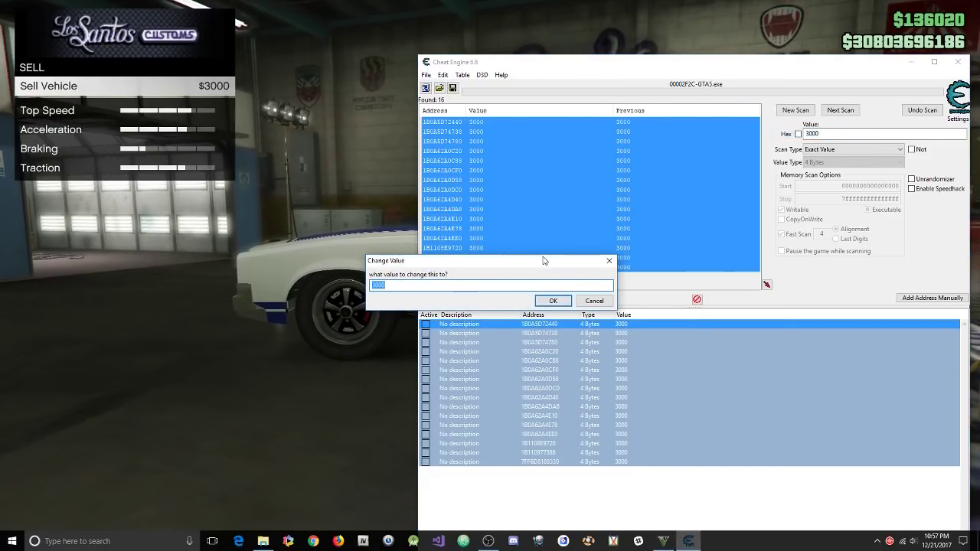
drag(543, 261, 687, 246)
text(100000)
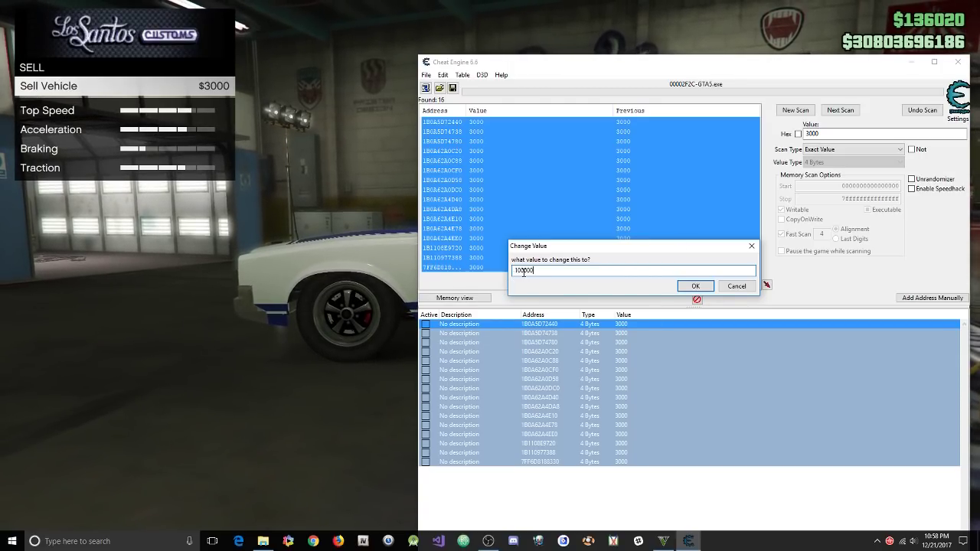
click(695, 287)
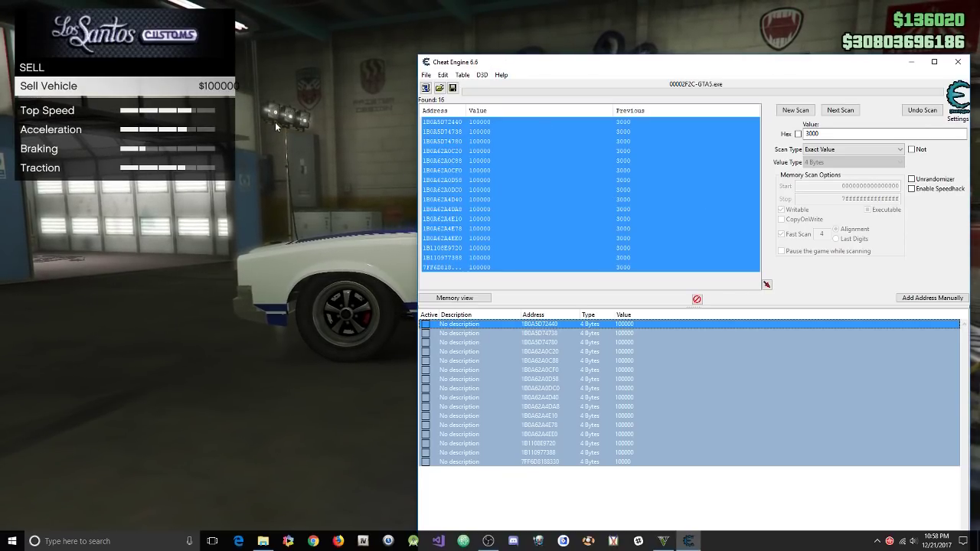
- Sell the Sabre Turbo for $100000 and confirm the sale
click(330, 121)
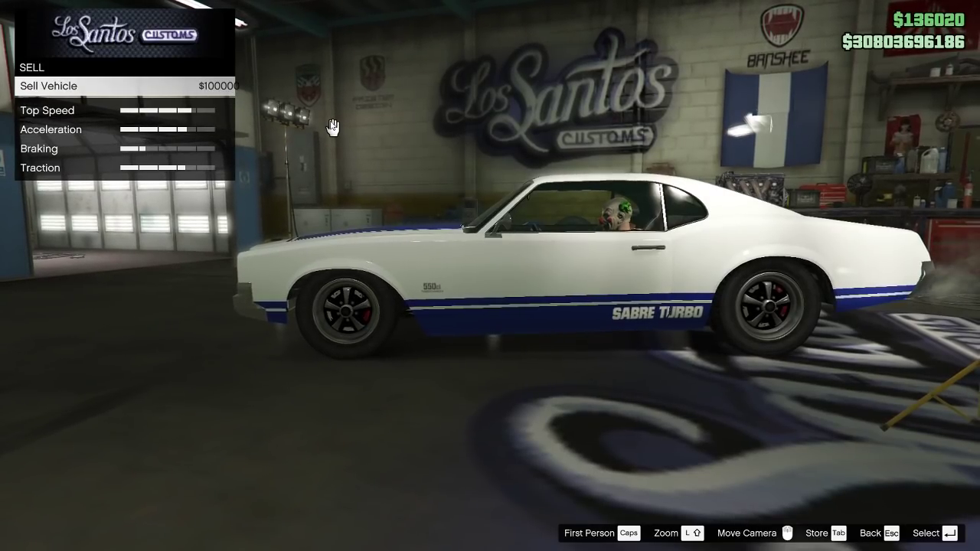
key(Return)
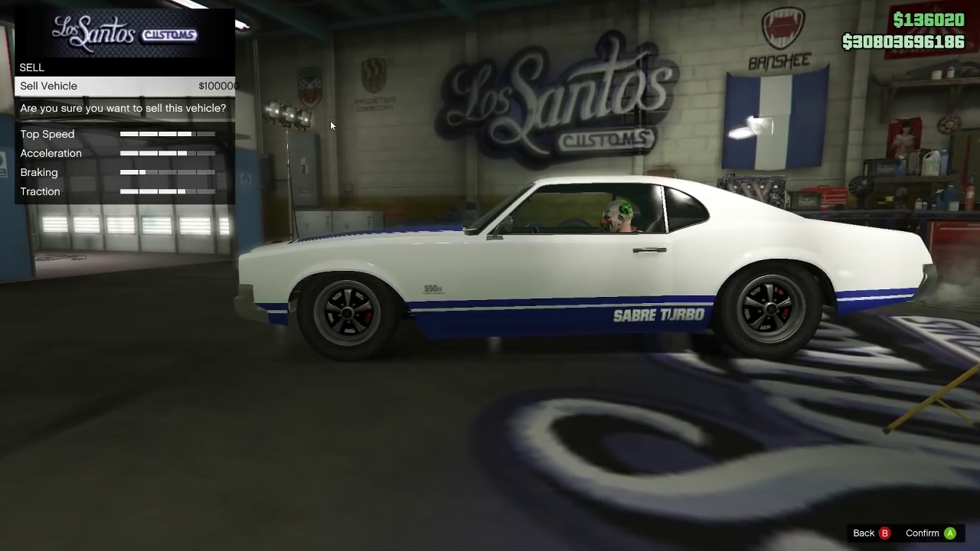
key(Return)
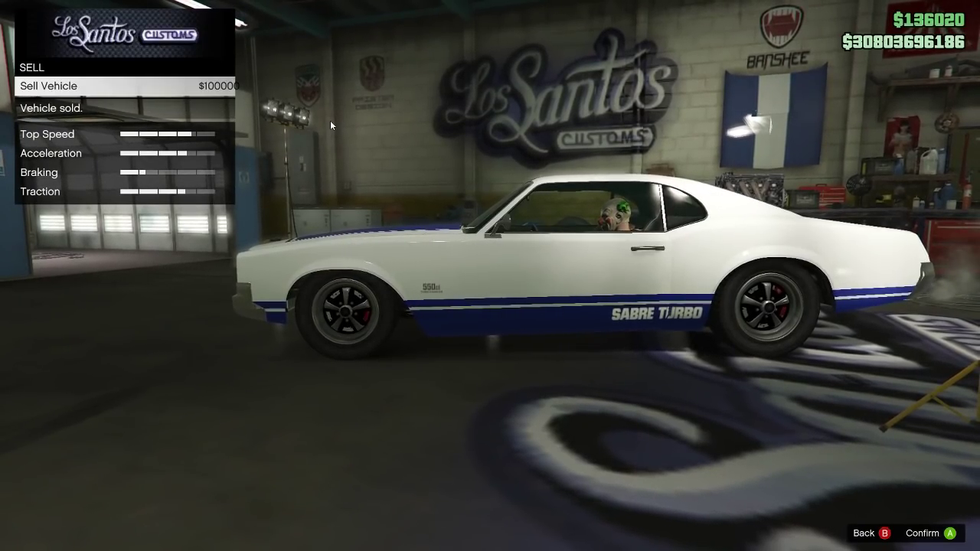